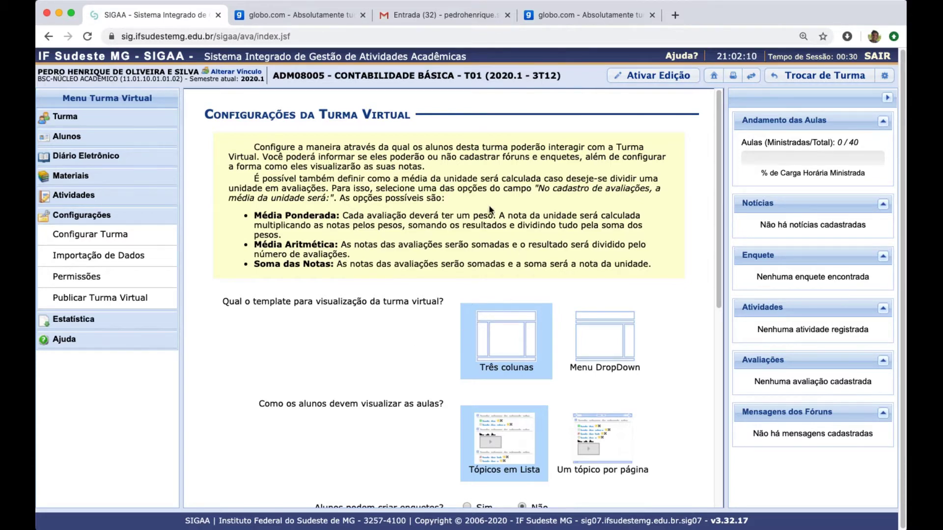
Step: Choose Menu DropDown as the template for viewing the virtual class in the class settings
scroll(361, 223, "down", 1)
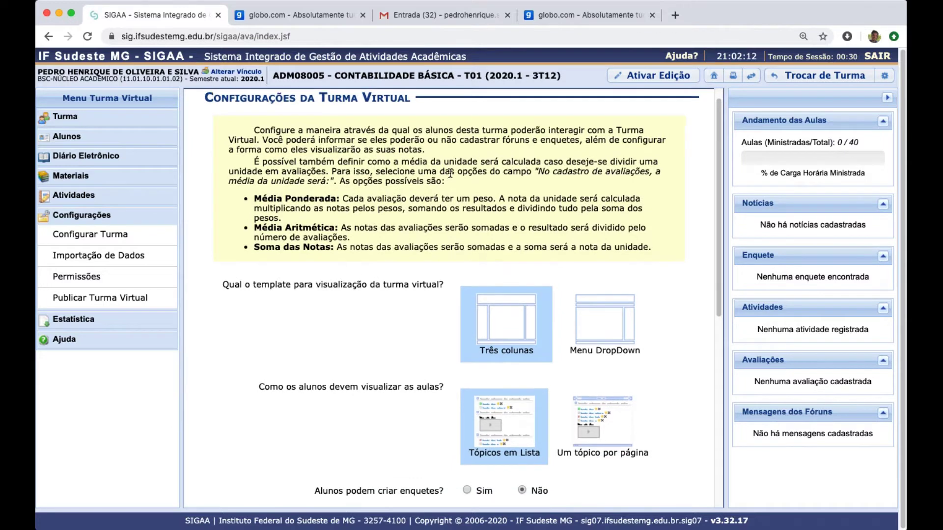
scroll(509, 188, "up", 1)
scroll(586, 234, "down", 2)
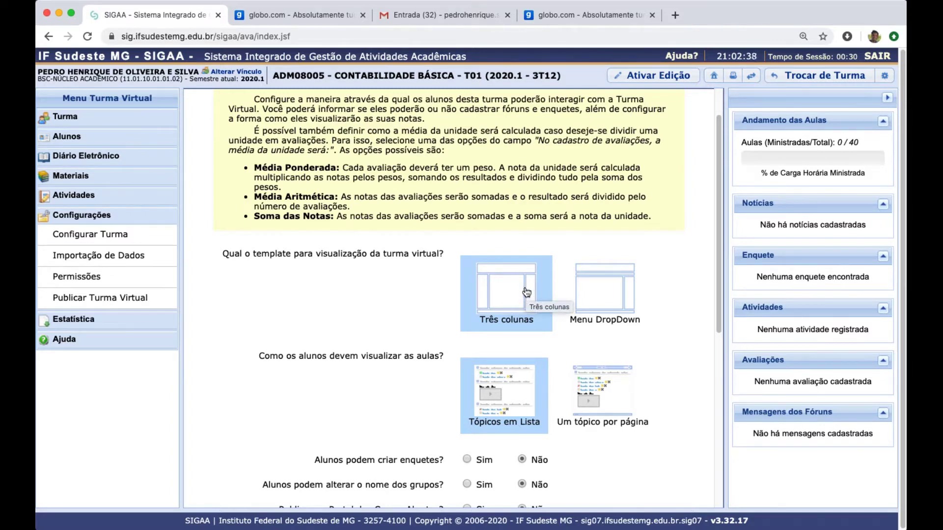
left_click(603, 294)
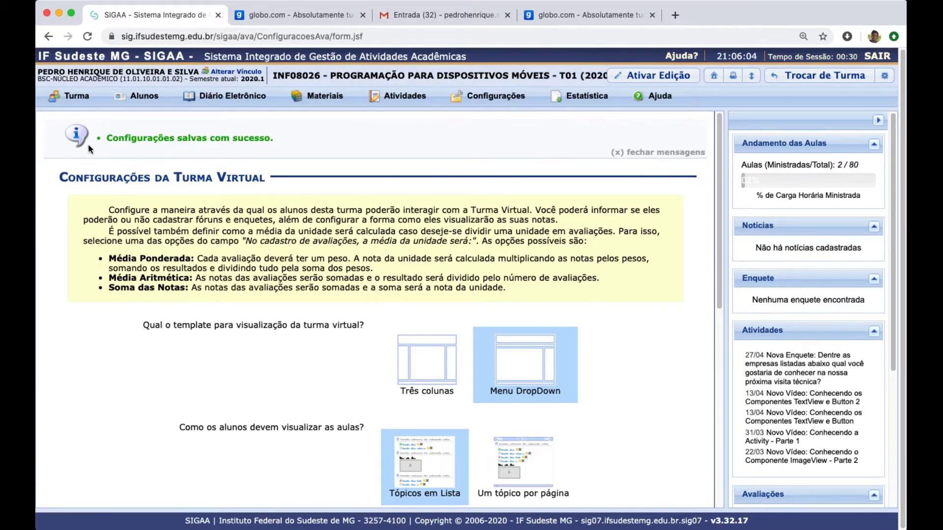
Step: Look through the options of the drop-down class menus, from Turma and Diário Eletrônico to Ajuda
left_click(74, 95)
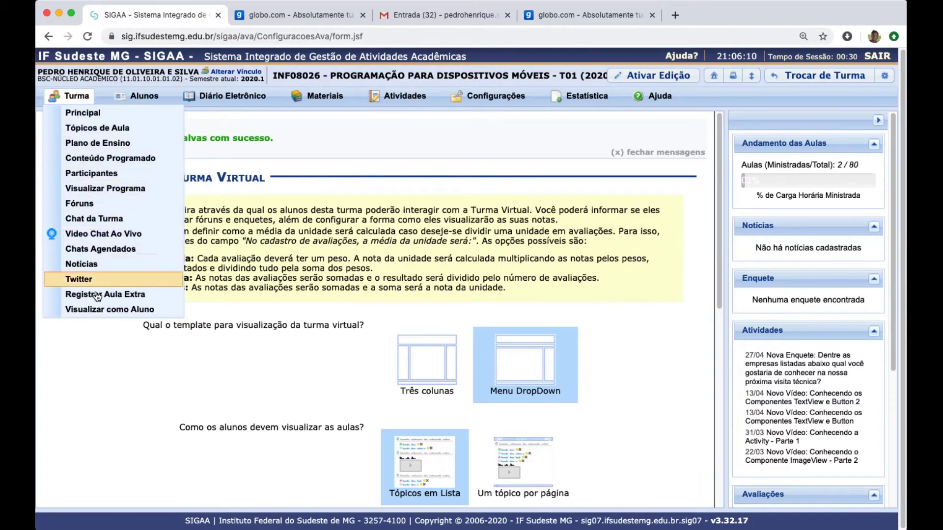
mouse_move(213, 100)
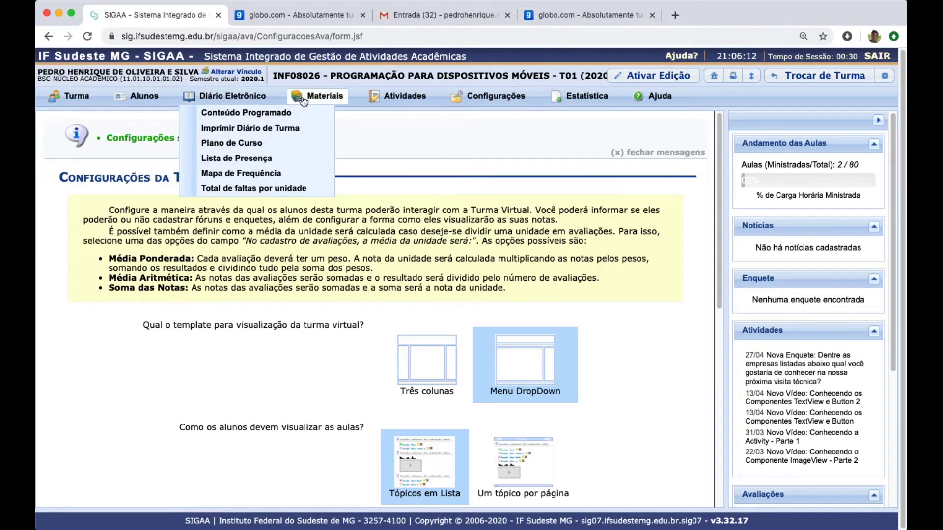
mouse_move(600, 97)
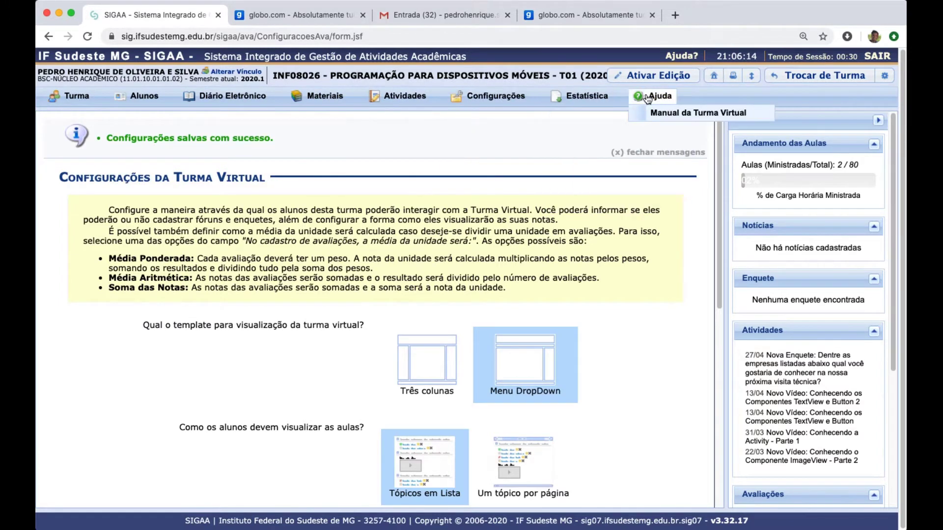
mouse_move(42, 100)
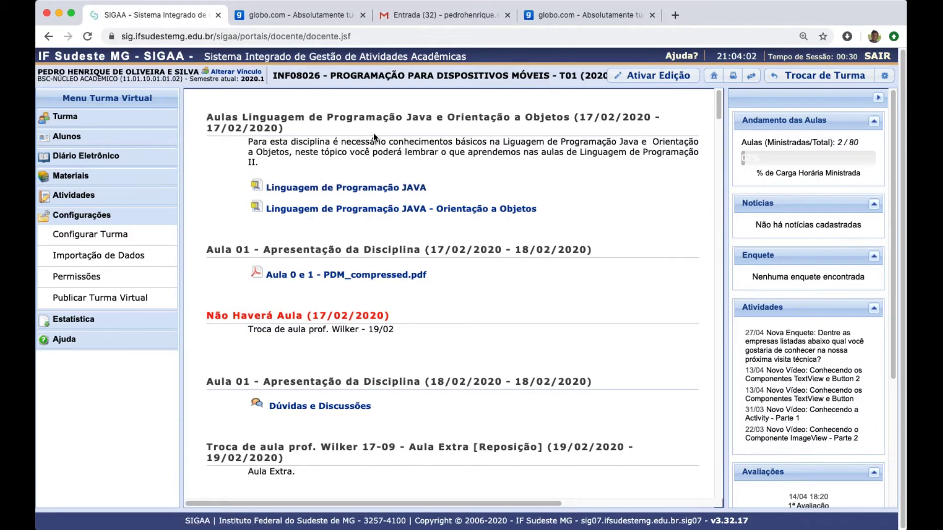
Step: Examine the mobile programming class's lesson topics in the continuous list view, including their files and embedded videos
scroll(373, 133, "down", 5)
scroll(390, 167, "down", 10)
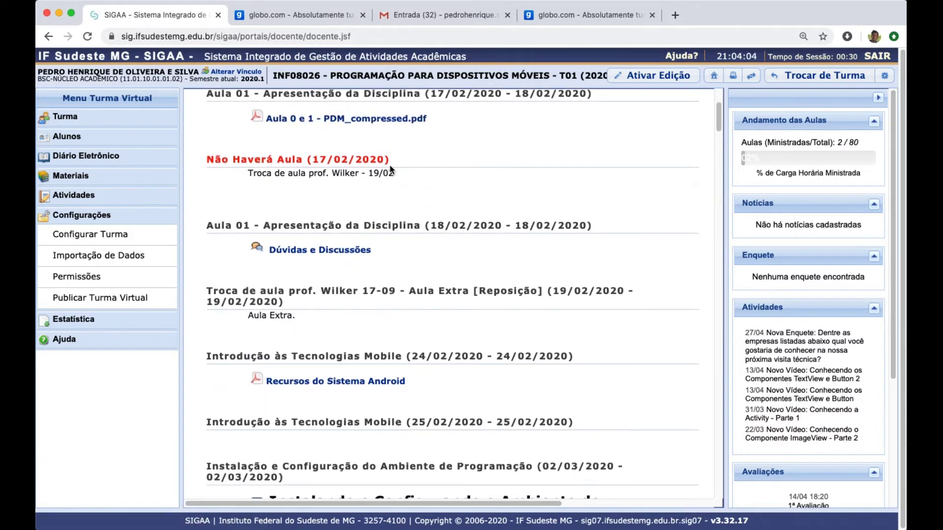
scroll(391, 169, "down", 10)
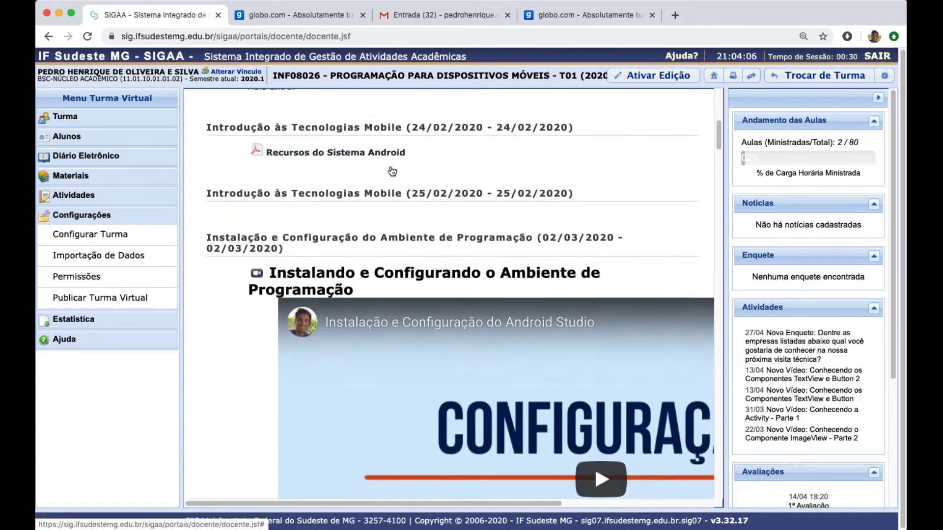
scroll(393, 174, "down", 20)
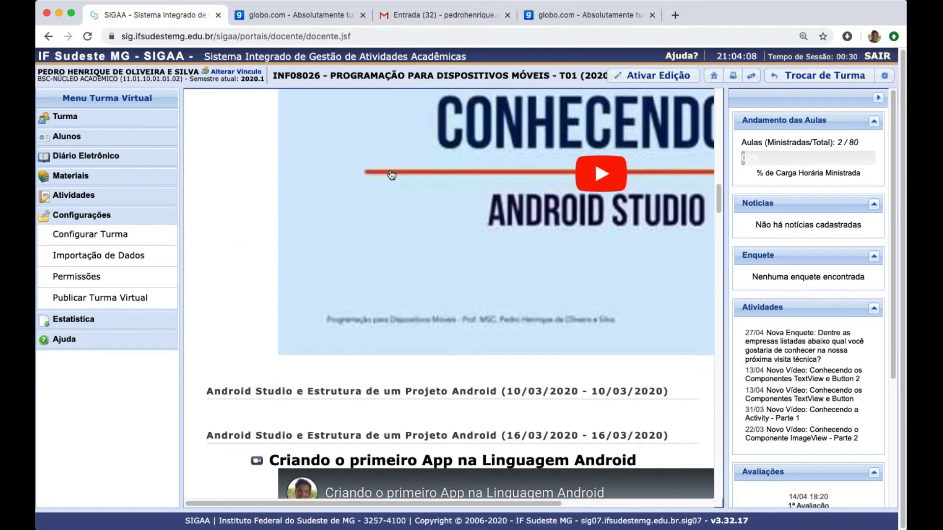
scroll(395, 176, "down", 20)
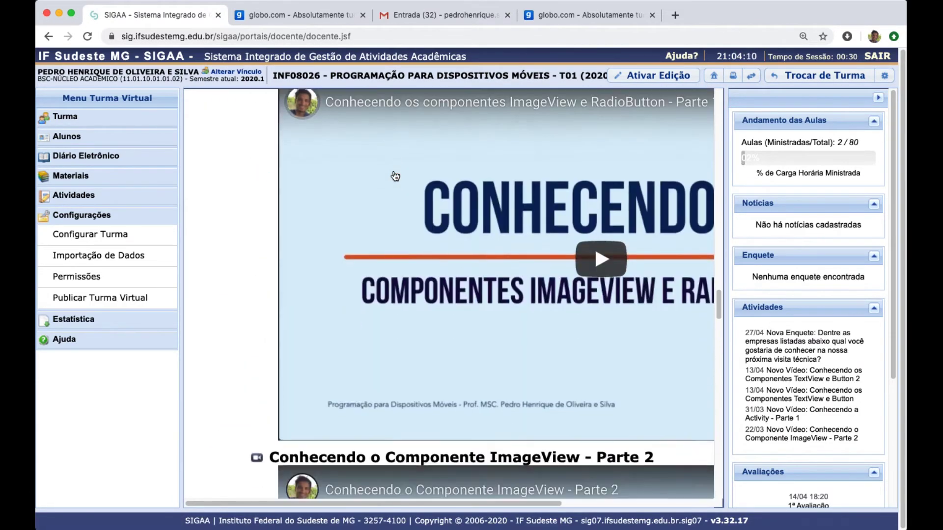
scroll(395, 176, "down", 5)
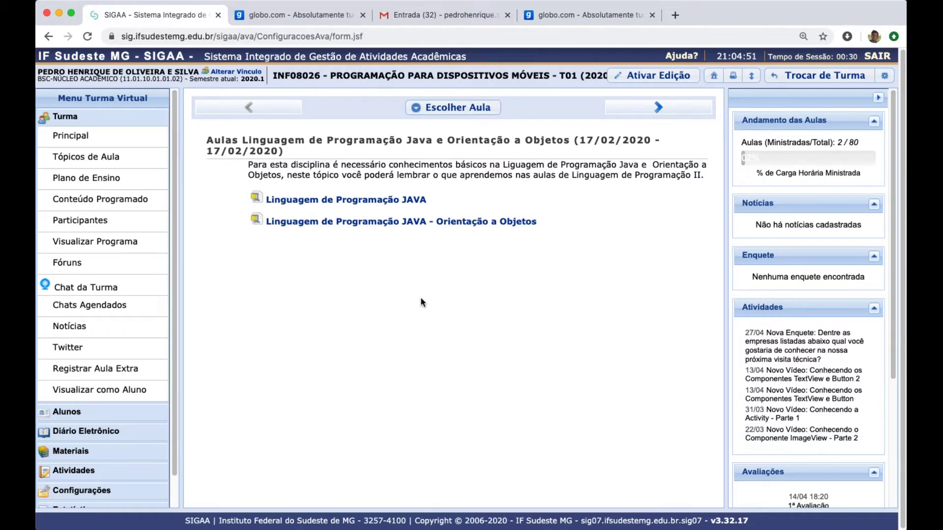
Step: Page forward through the single-topic lessons up to "Instalação e Configuração do Ambiente de Programação"
left_click(655, 107)
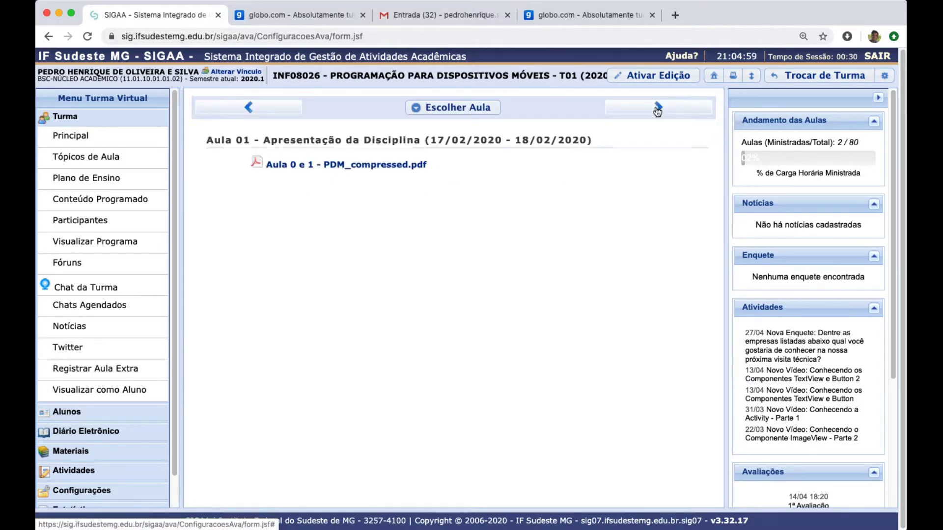
left_click(657, 109)
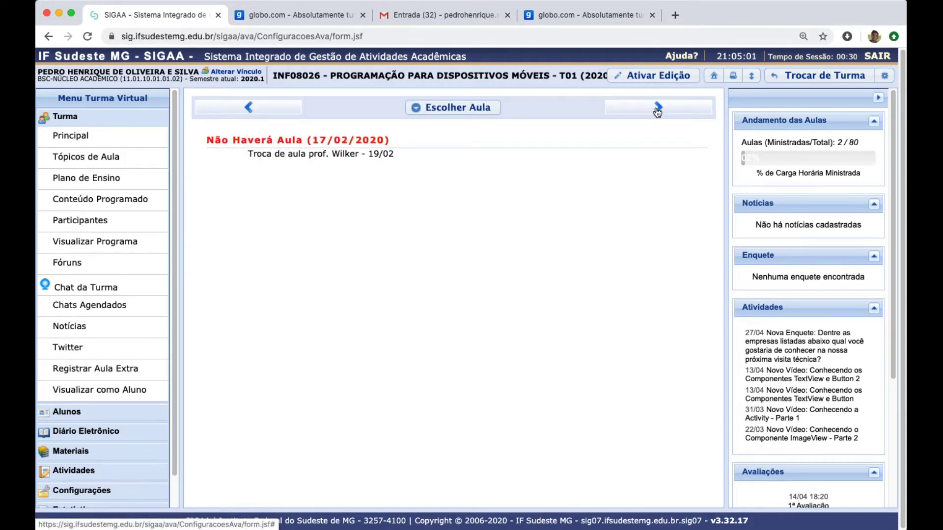
left_click(657, 109)
left_click(657, 109)
left_click(656, 109)
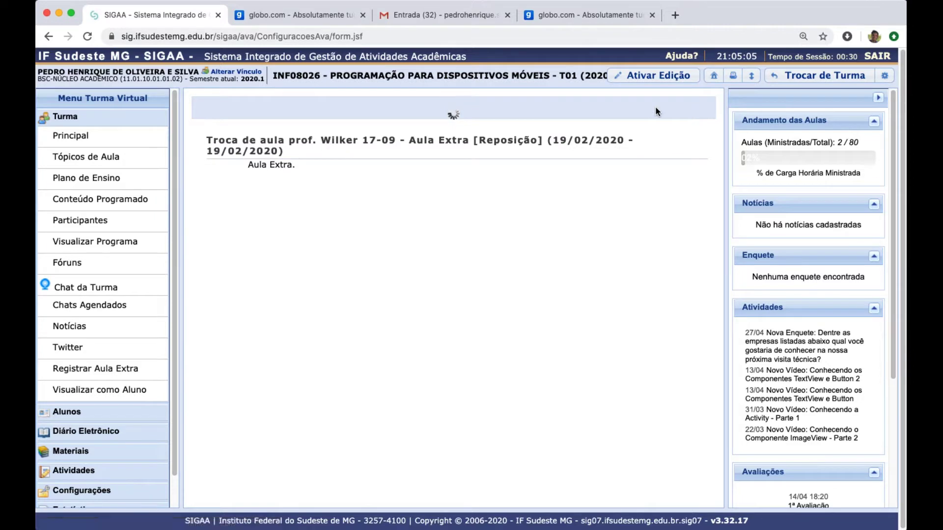
left_click(657, 109)
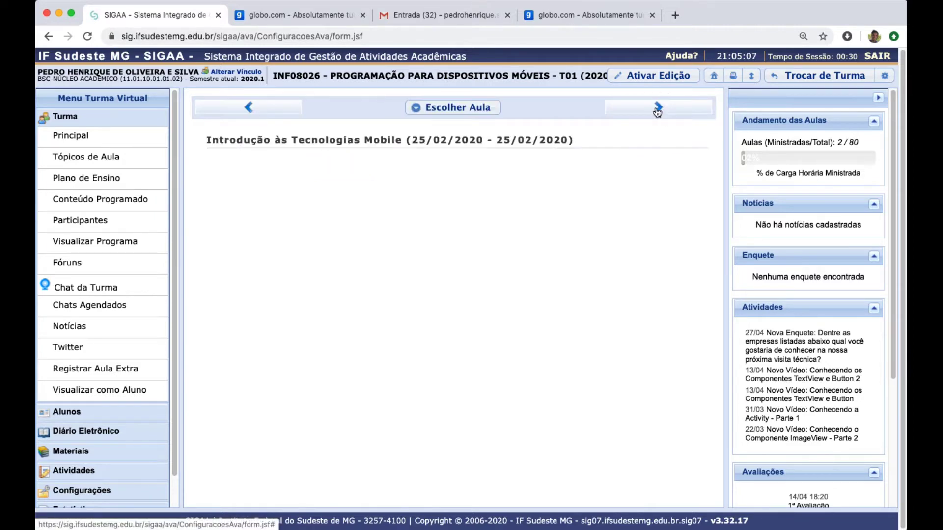
left_click(655, 108)
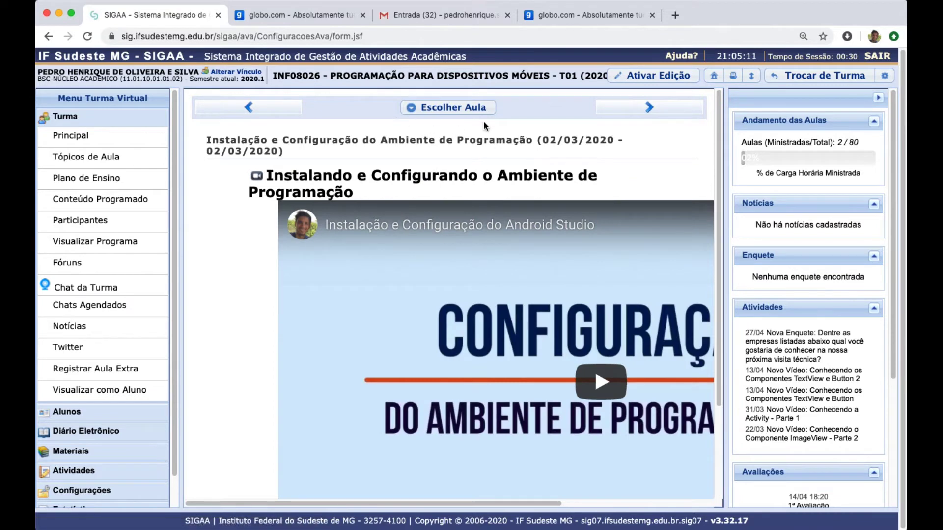
Step: Browse the class's list of lessons and pick a different lesson from it
left_click(446, 108)
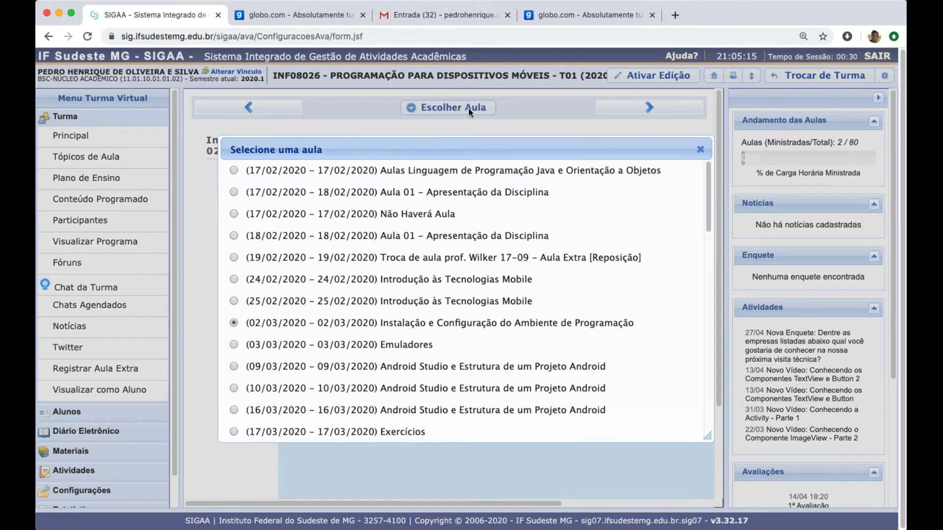
scroll(418, 240, "down", 3)
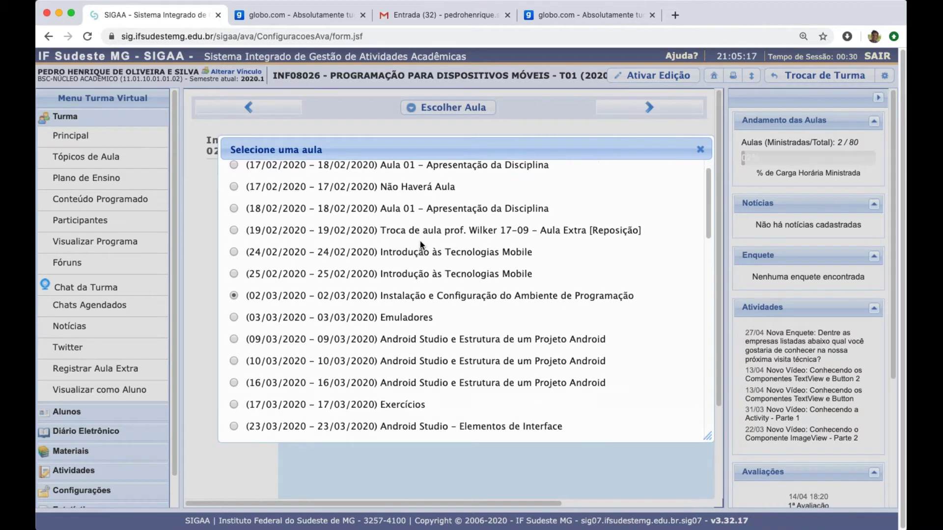
scroll(420, 240, "down", 6)
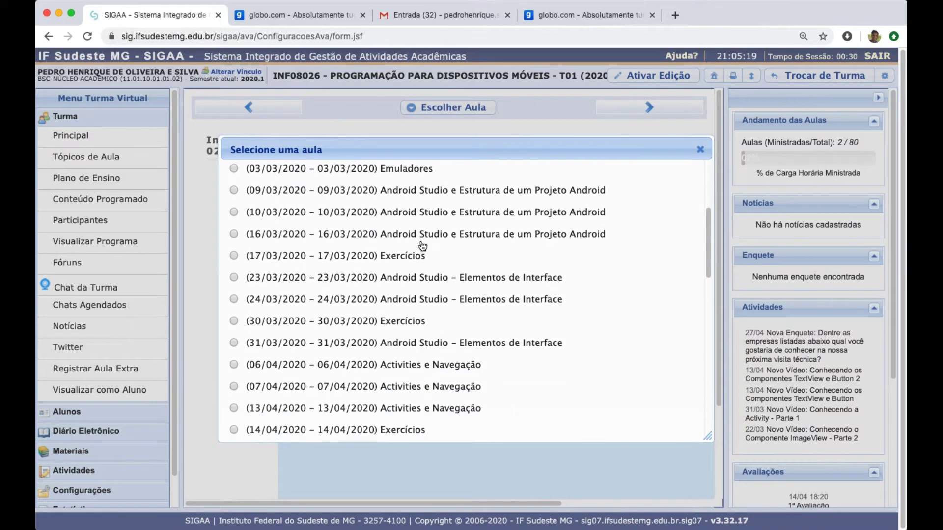
left_click(364, 313)
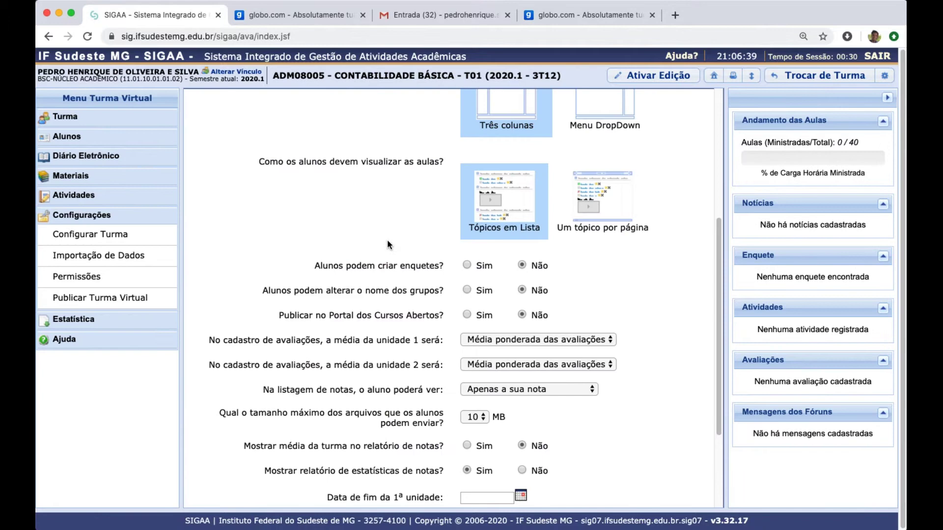
Step: Review the Contabilidade Básica settings on whether students may create polls and change group names
scroll(386, 230, "up", 1)
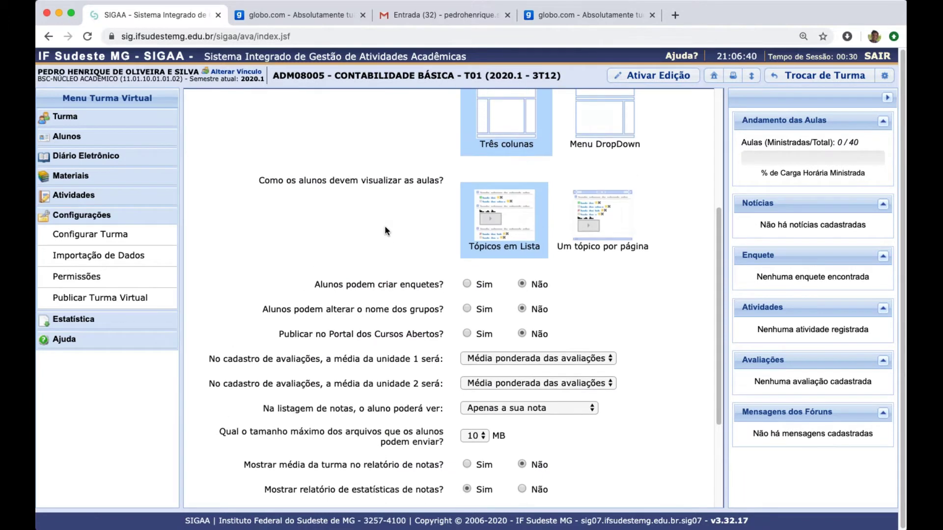
scroll(385, 229, "down", 2)
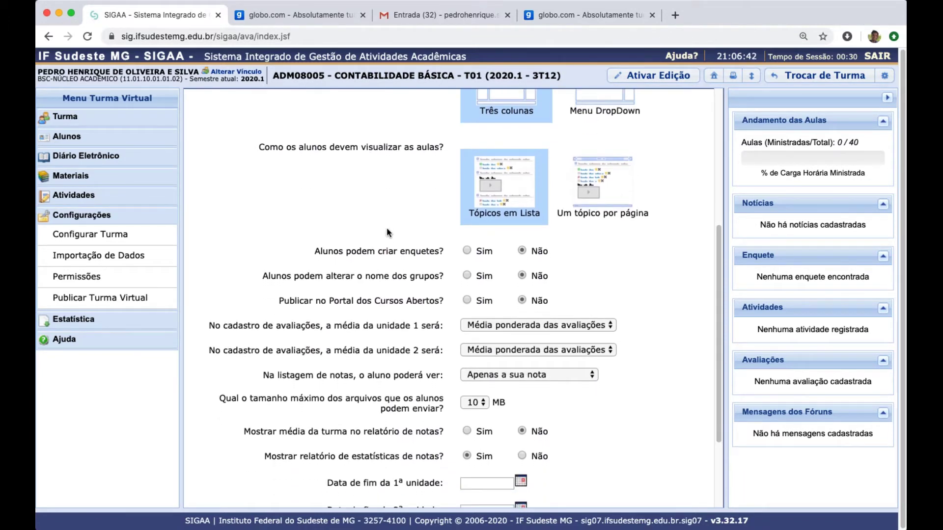
left_click_drag(317, 252, 445, 255)
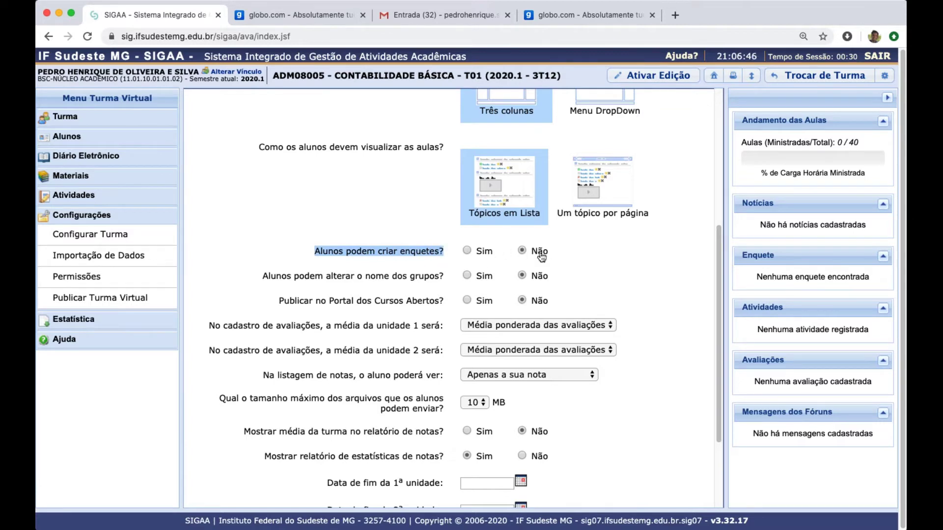
scroll(361, 255, "down", 2)
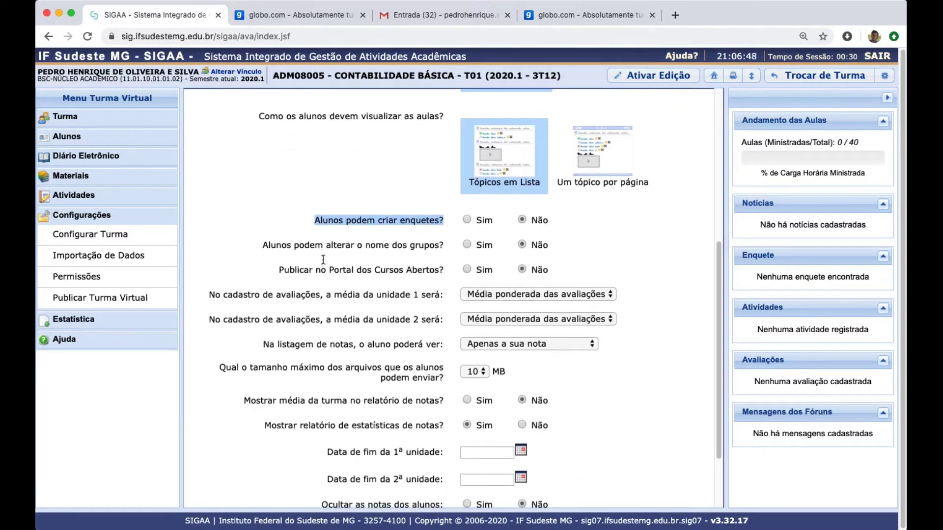
left_click_drag(263, 243, 446, 243)
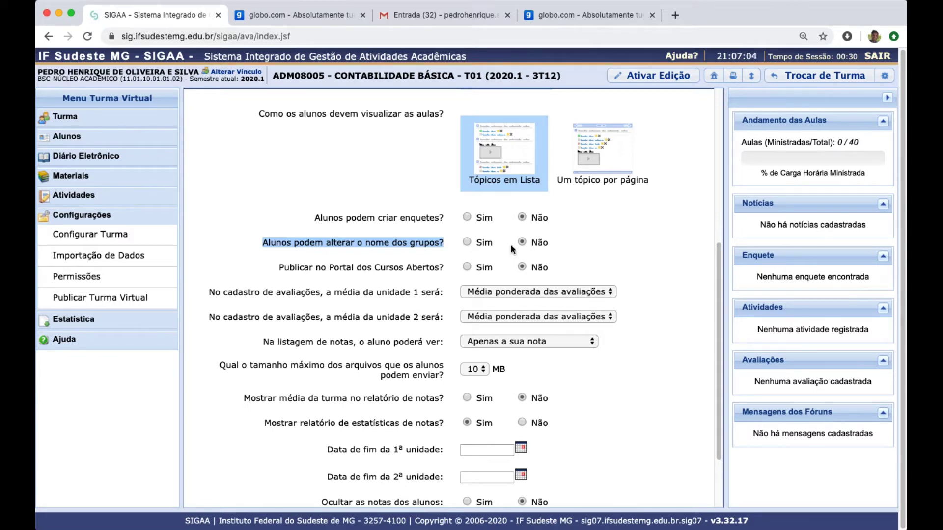
Step: Review the setting for publishing the class in the Portal dos Cursos Abertos
scroll(350, 256, "down", 1)
left_click(346, 258)
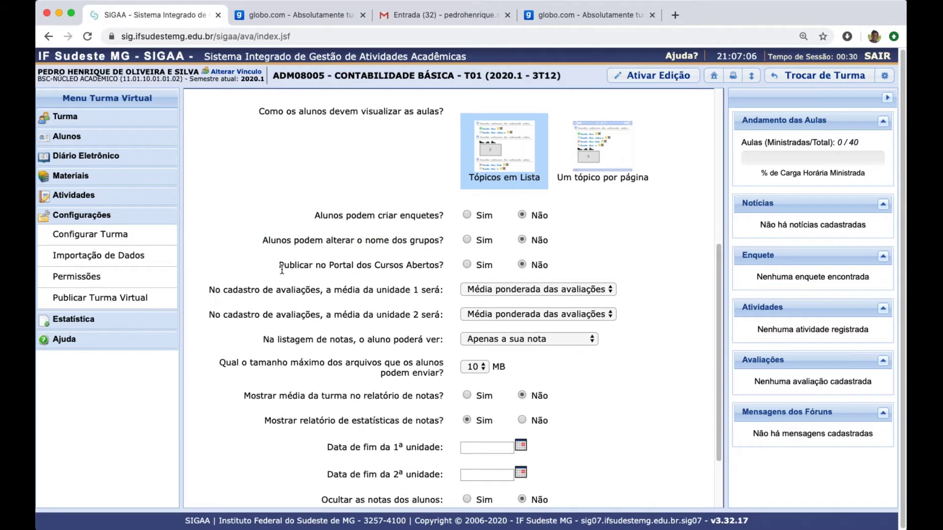
left_click_drag(280, 266, 441, 262)
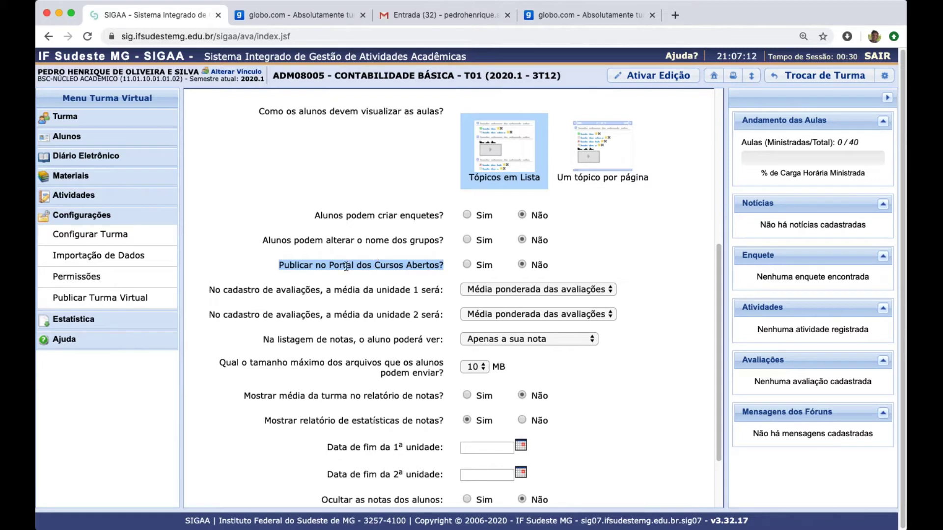
left_click(330, 263)
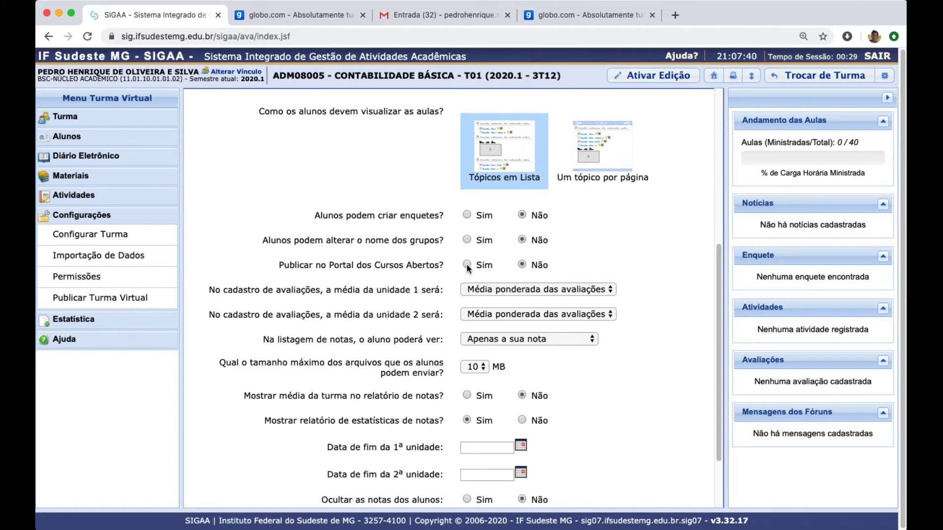
scroll(393, 270, "down", 1)
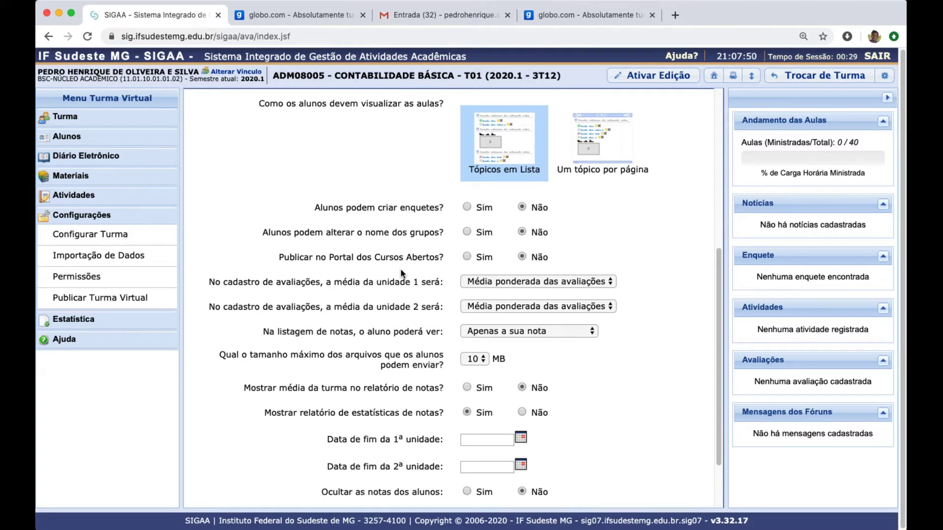
Step: Check the available calculation methods for the unit 1 average without changing the selection
scroll(400, 272, "down", 2)
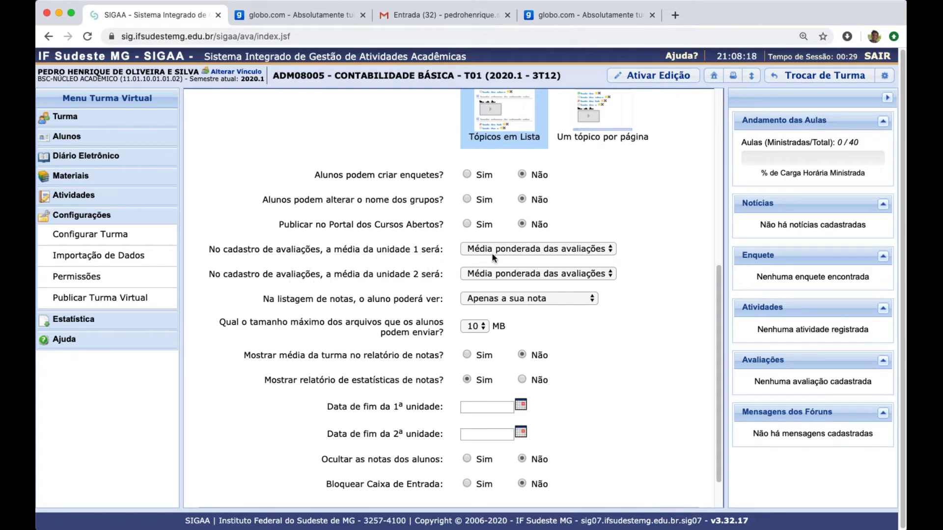
left_click(611, 250)
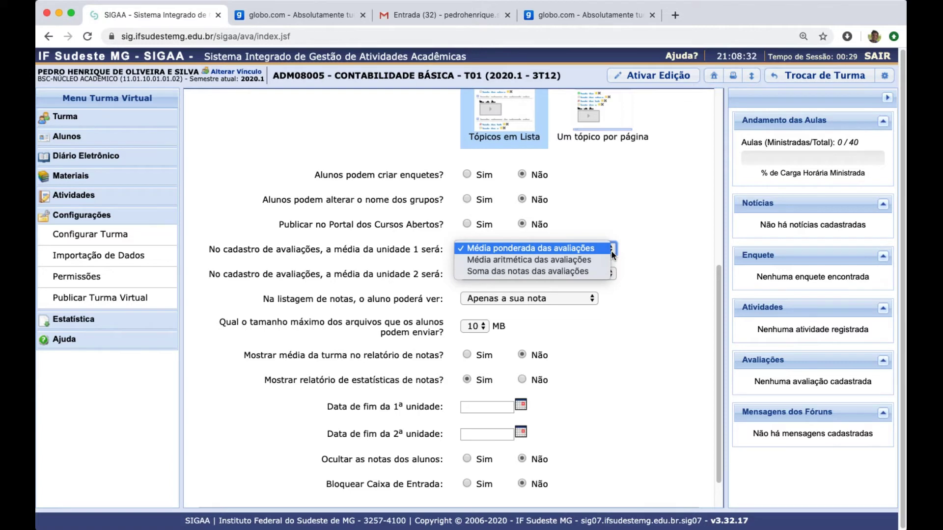
left_click(633, 249)
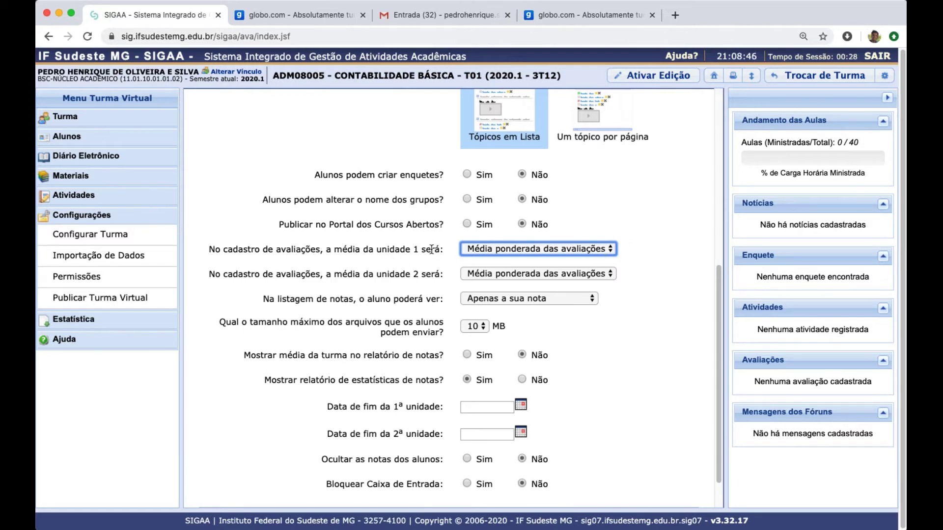
left_click(608, 251)
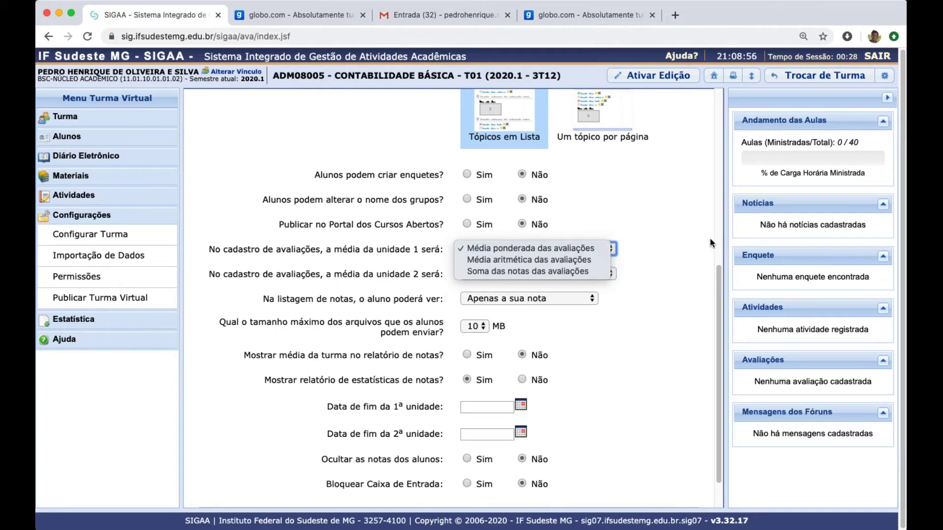
left_click(679, 233)
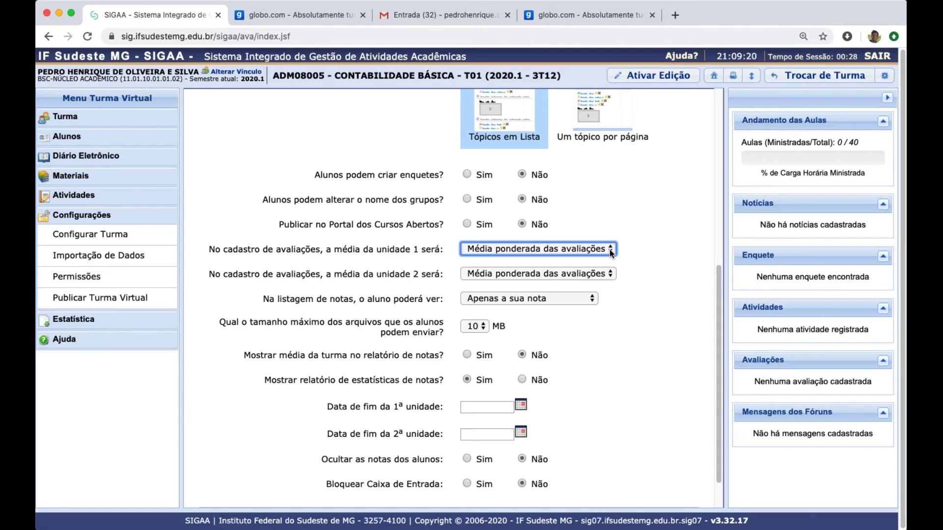
Step: Check which grades students may see in the grade listing, keeping the choice "Apenas a sua nota"
scroll(631, 259, "down", 2)
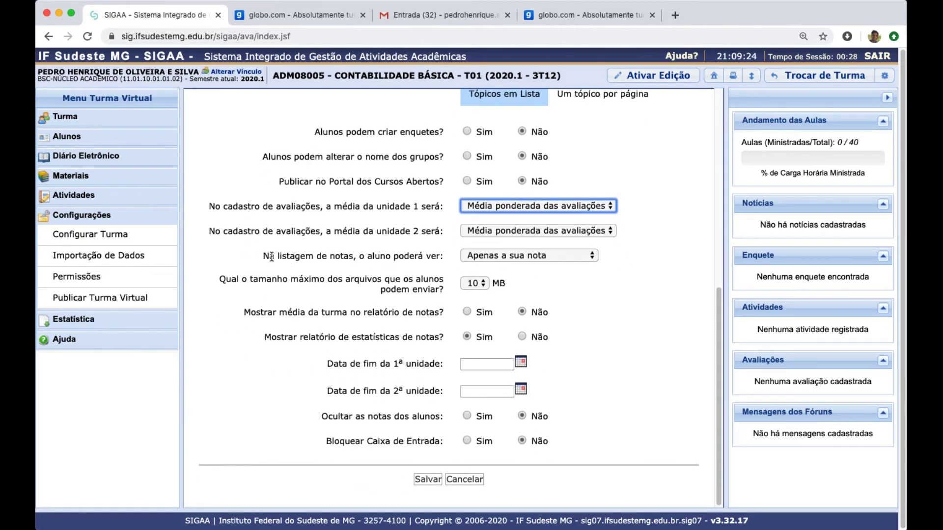
triple_click(387, 260)
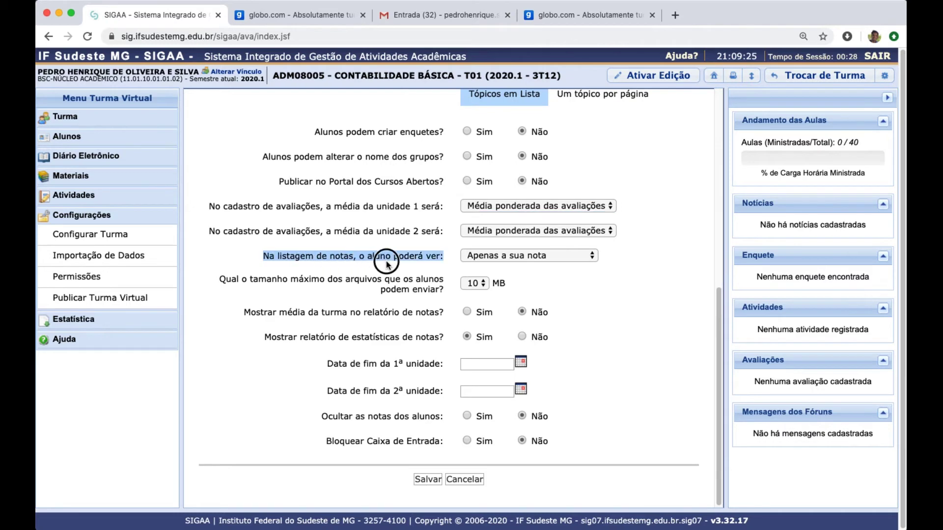
left_click(437, 259)
left_click_drag(443, 256, 261, 258)
left_click(577, 257)
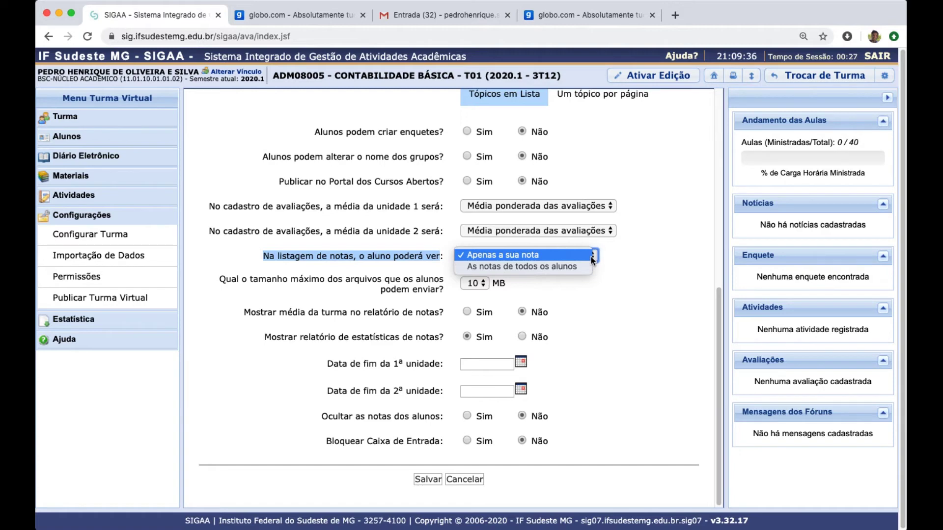
left_click(537, 256)
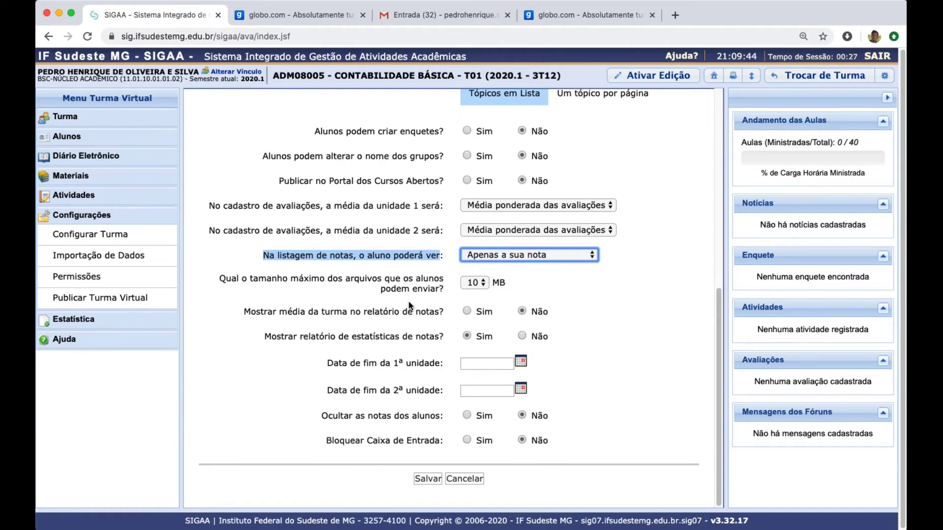
Step: Check the size limits available for student file uploads and the setting for showing the class average in the grade report
left_click_drag(220, 277, 324, 278)
left_click(324, 278)
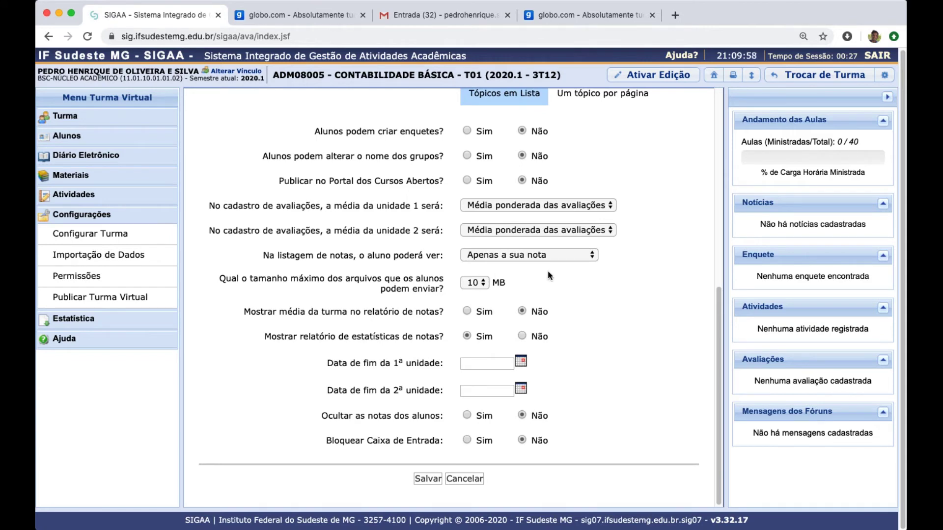
left_click(482, 286)
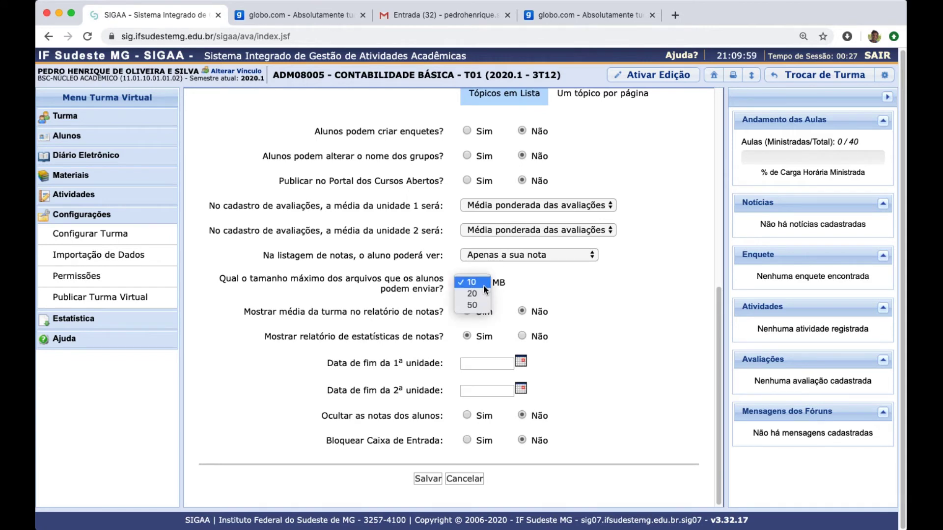
left_click(540, 281)
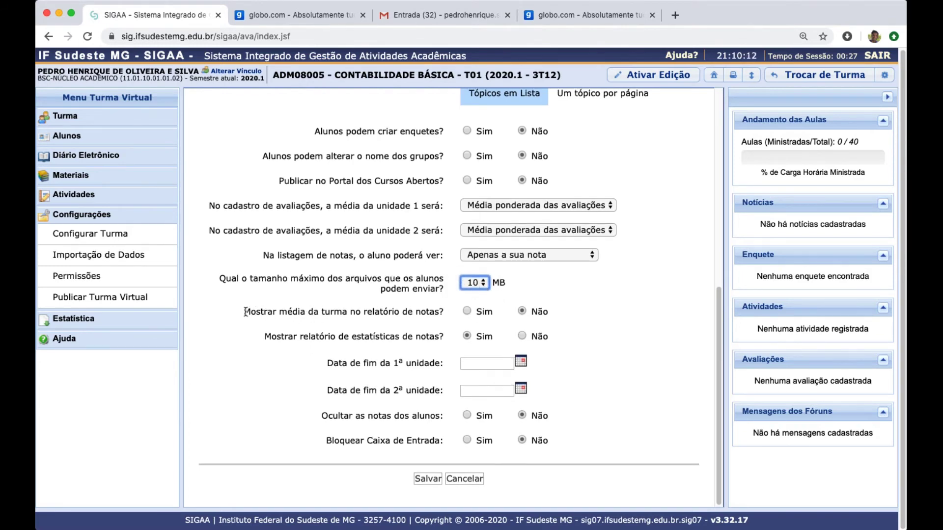
left_click_drag(244, 312, 444, 312)
left_click(447, 314)
Step: Review the end date fields for the first and second units without entering dates
left_click_drag(328, 365, 447, 361)
left_click(440, 365)
left_click(327, 366)
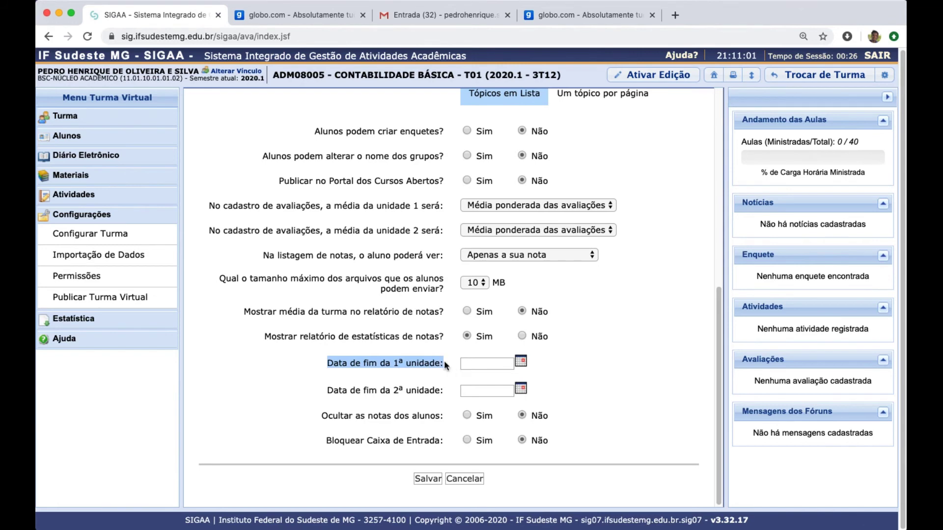
left_click(506, 364)
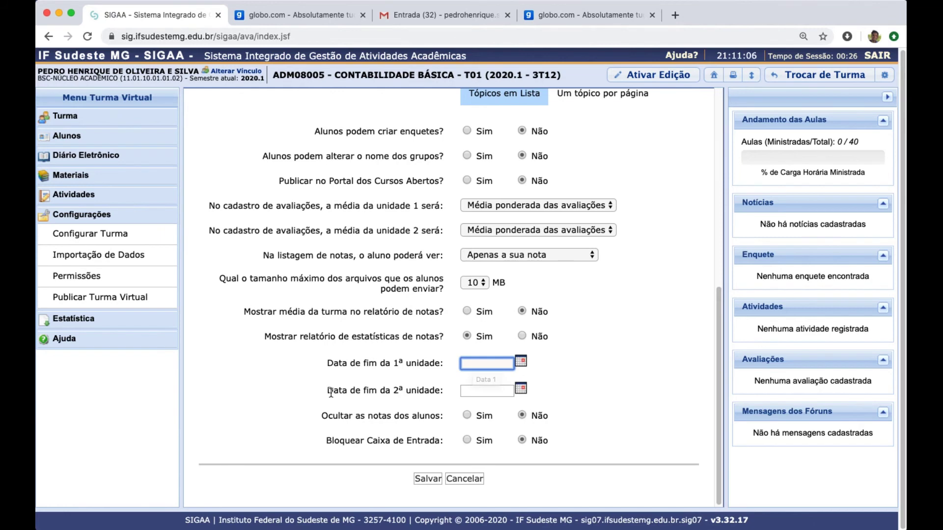
left_click_drag(328, 392, 452, 388)
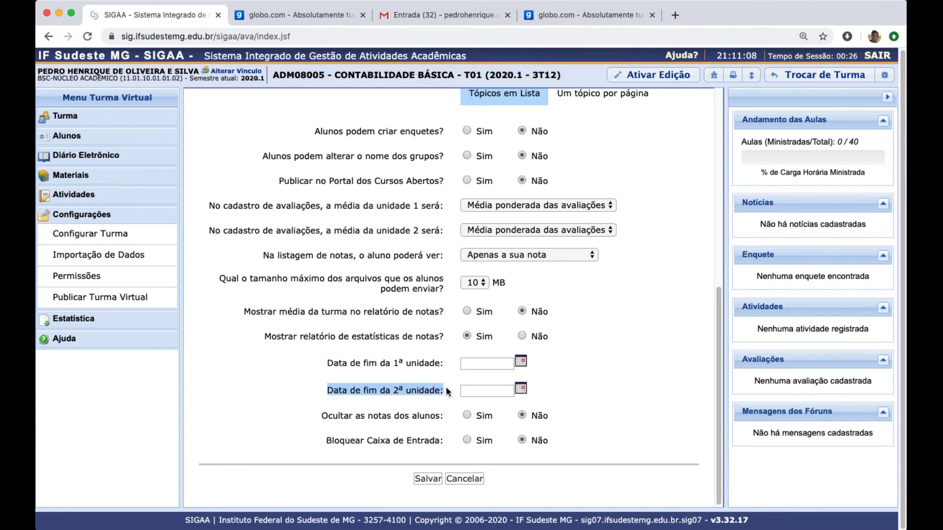
left_click(464, 392)
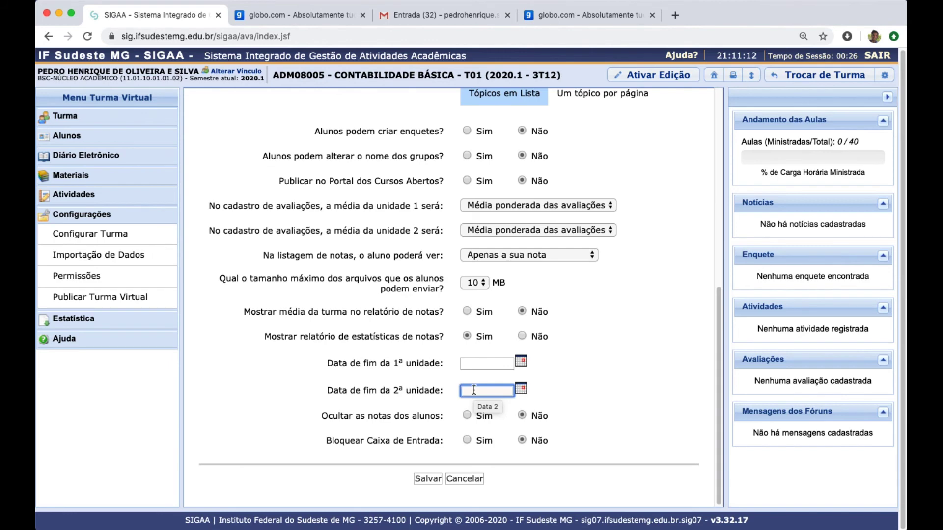
Step: Review the settings for hiding student grades and blocking the Caixa de Entrada
left_click(378, 422)
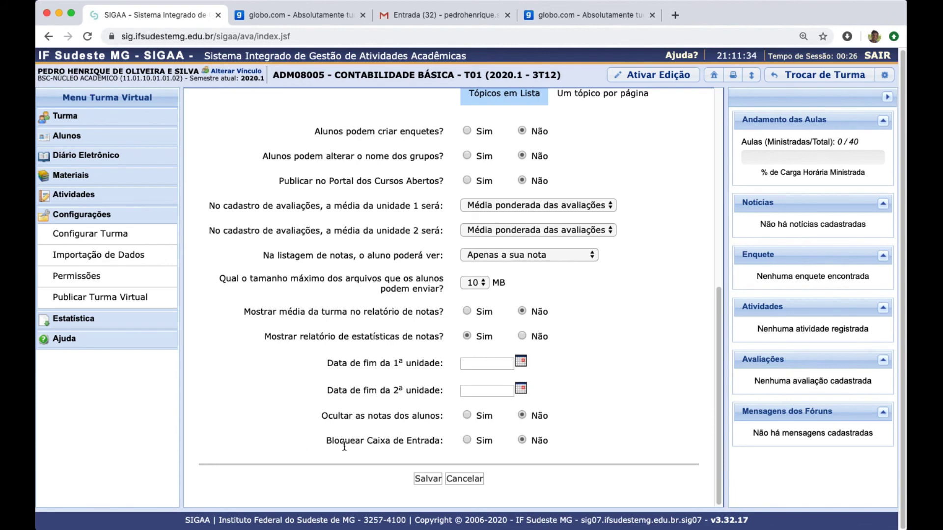
left_click_drag(326, 441, 449, 441)
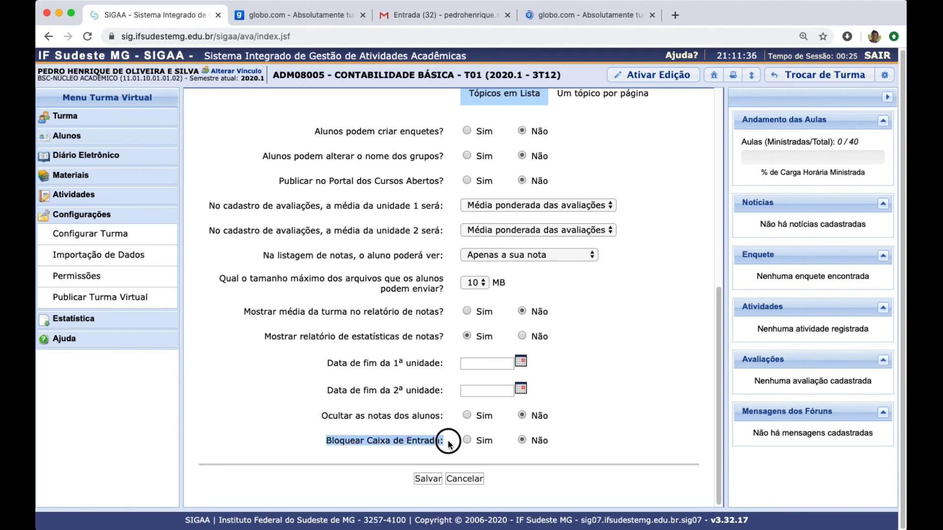
left_click(447, 440)
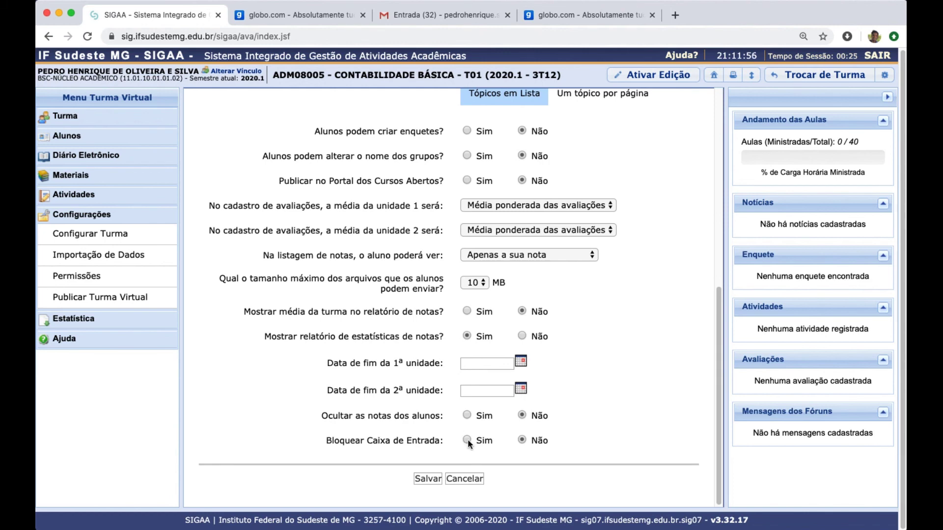
Step: Look over the virtual class settings once more and save the configuration
scroll(417, 375, "up", 5)
scroll(418, 375, "up", 2)
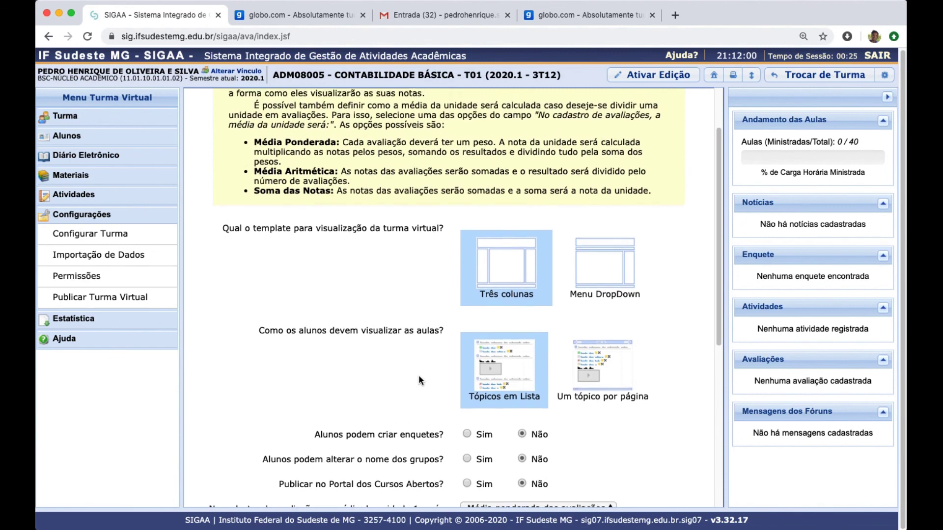
scroll(447, 279, "down", 2)
scroll(549, 339, "down", 6)
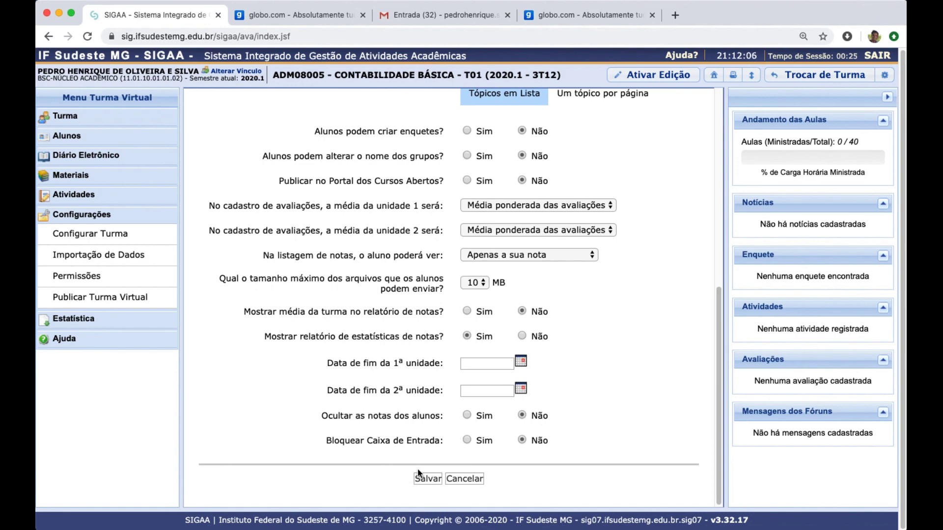
left_click(423, 478)
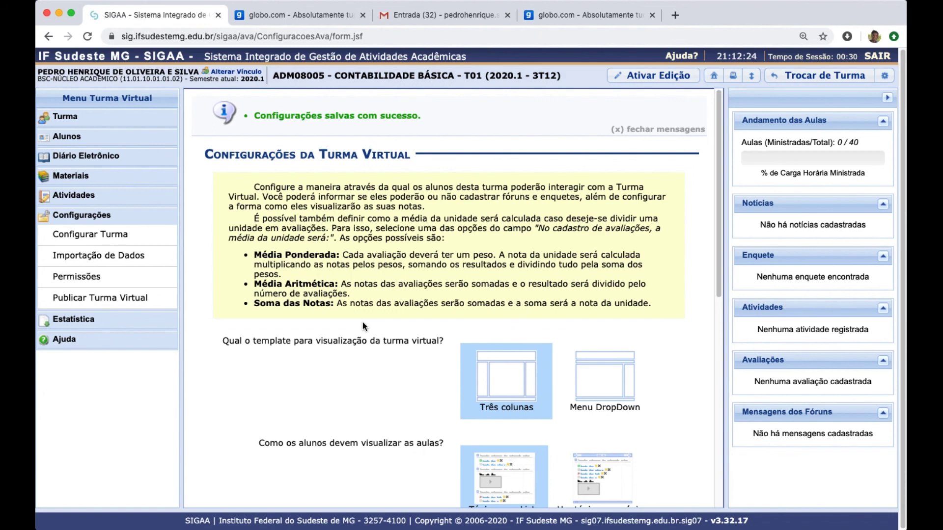
scroll(347, 289, "down", 5)
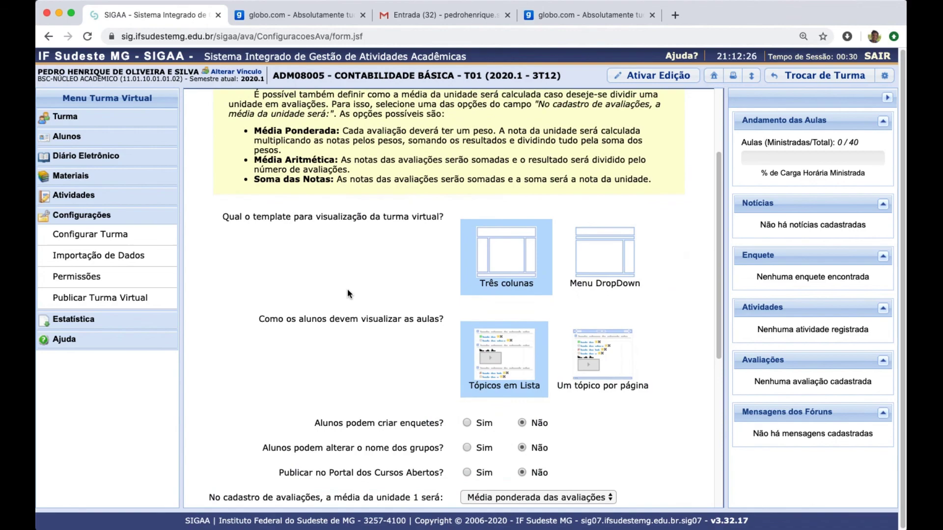
scroll(346, 294, "down", 1)
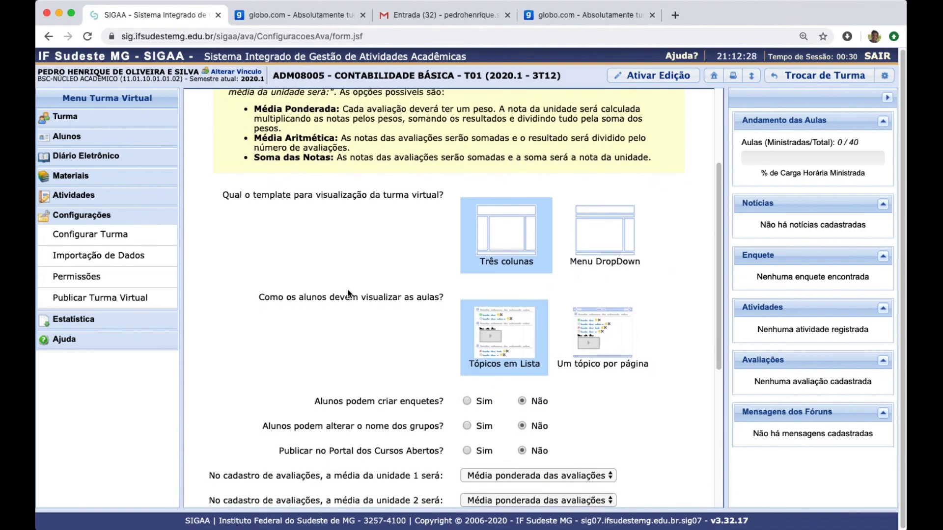